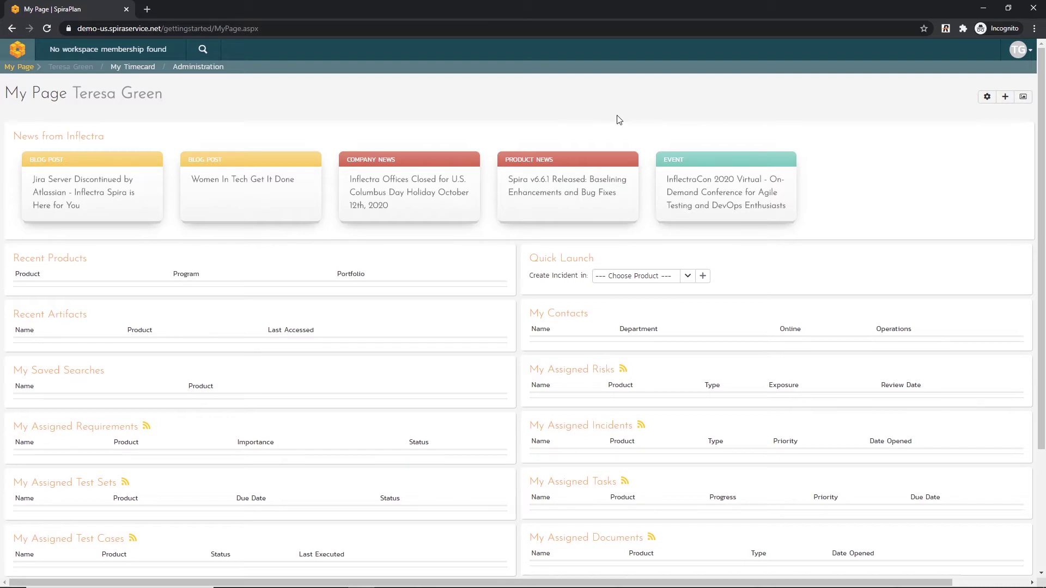
# Step: Go to My Profile from the user avatar menu and scroll down to Account Security
pyautogui.click(1022, 61)
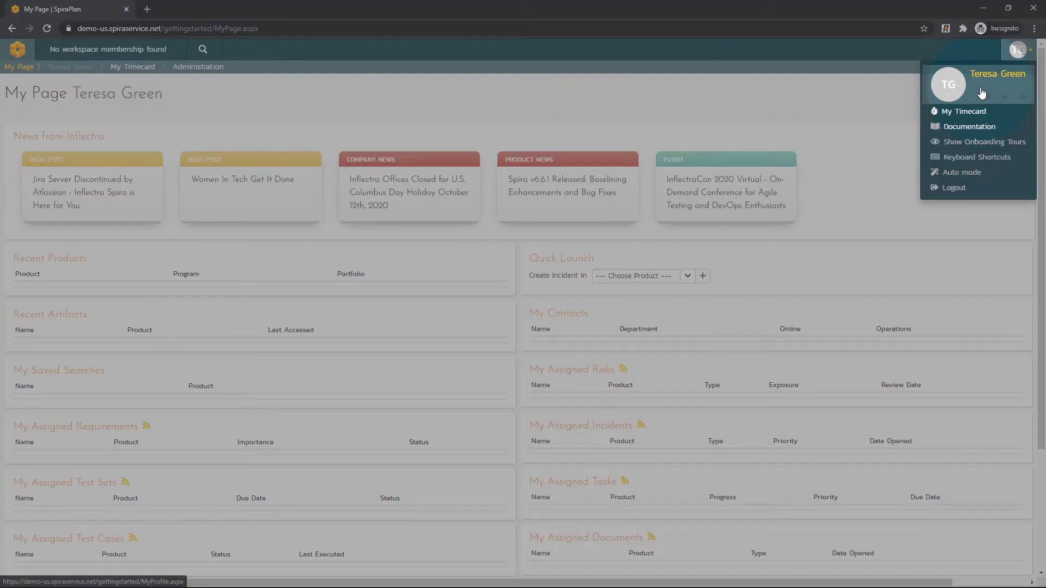
pyautogui.click(982, 93)
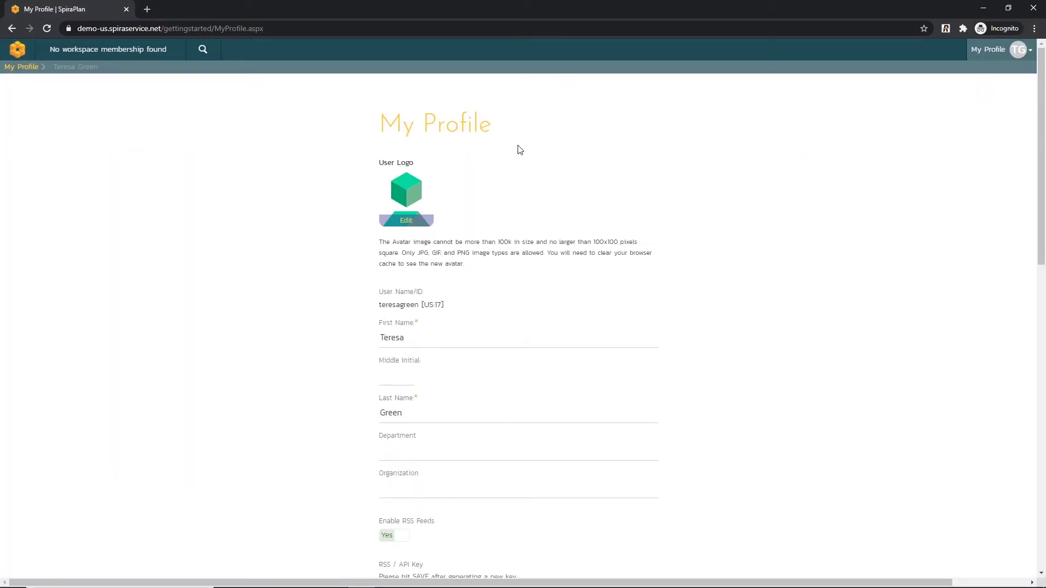
pyautogui.scroll(-6, 518, 149)
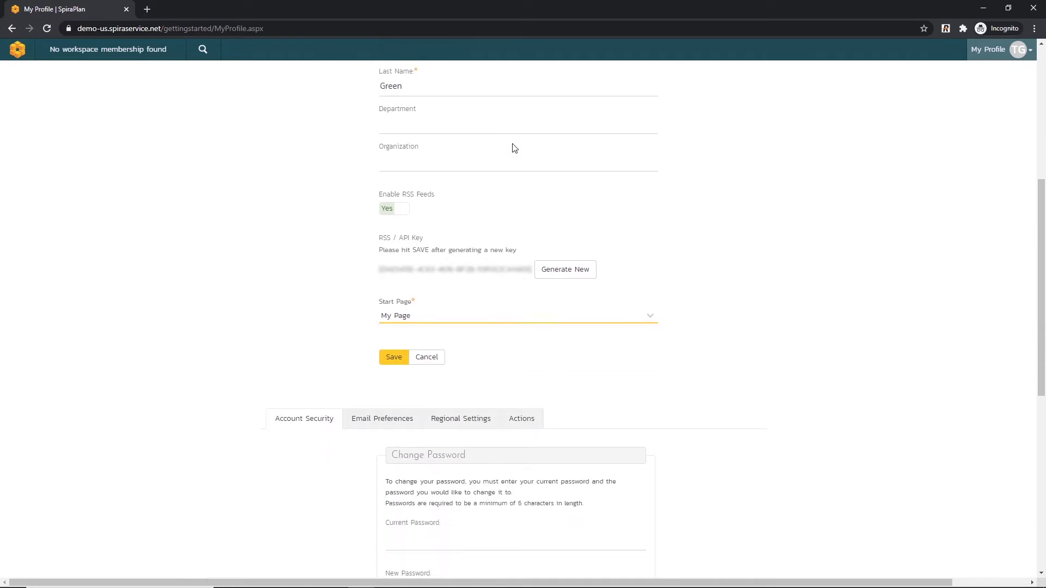
pyautogui.scroll(-3, 514, 149)
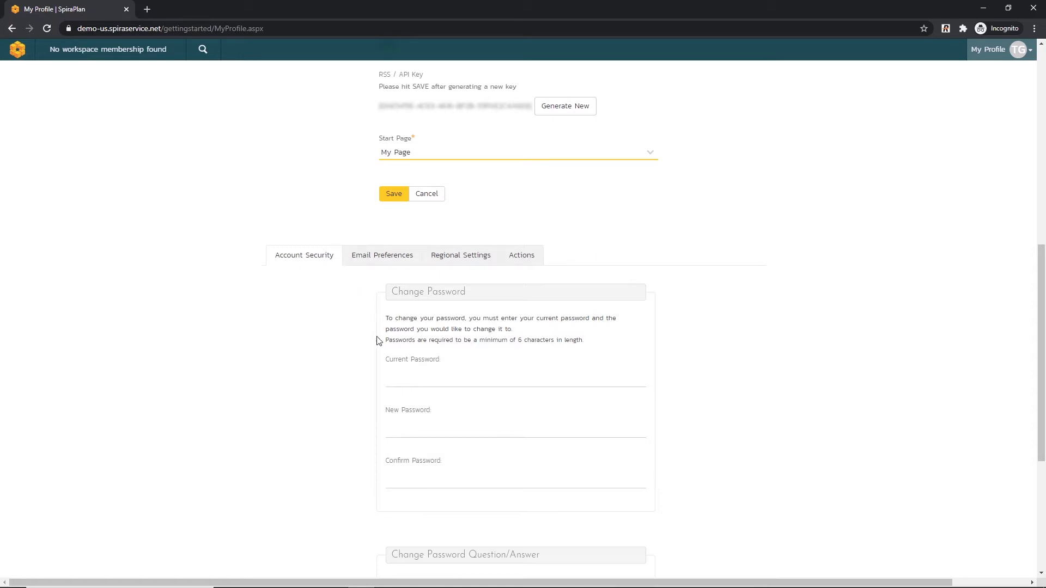
# Step: Check the empty Current, New and Confirm Password fields under Change Password
pyautogui.click(411, 387)
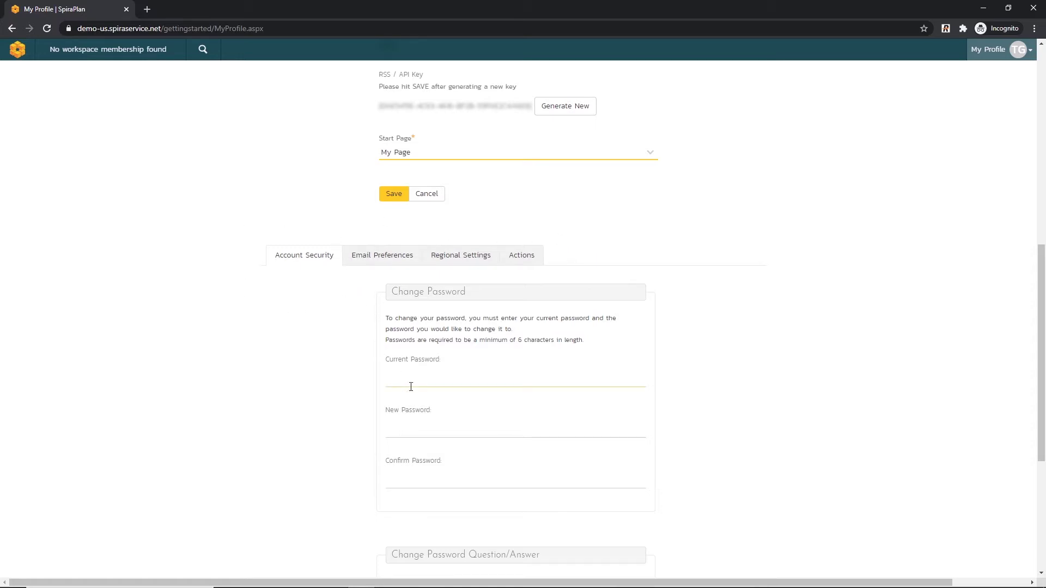
pyautogui.click(427, 413)
pyautogui.scroll(-2, 428, 382)
pyautogui.click(436, 363)
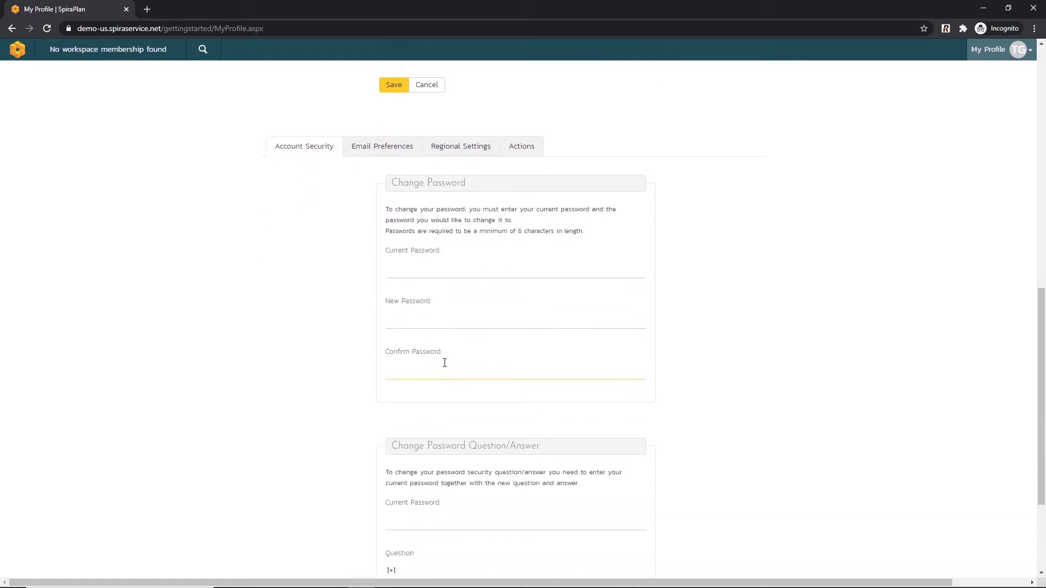
pyautogui.click(476, 295)
pyautogui.click(456, 270)
pyautogui.click(483, 241)
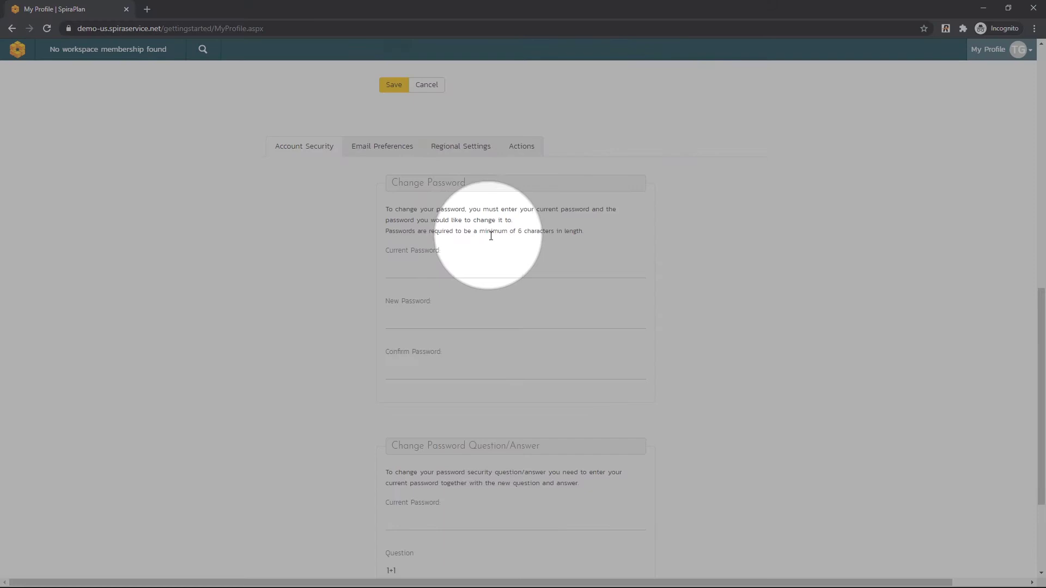
pyautogui.click(534, 251)
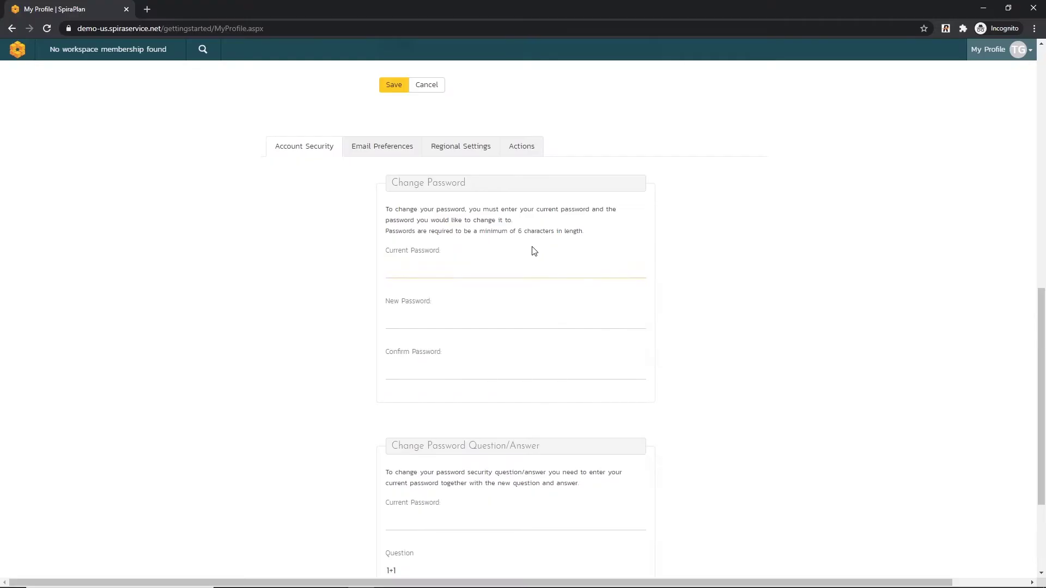
# Step: Return to the top of My Profile and save the preferences with Save under Start Page
pyautogui.scroll(-3, 529, 251)
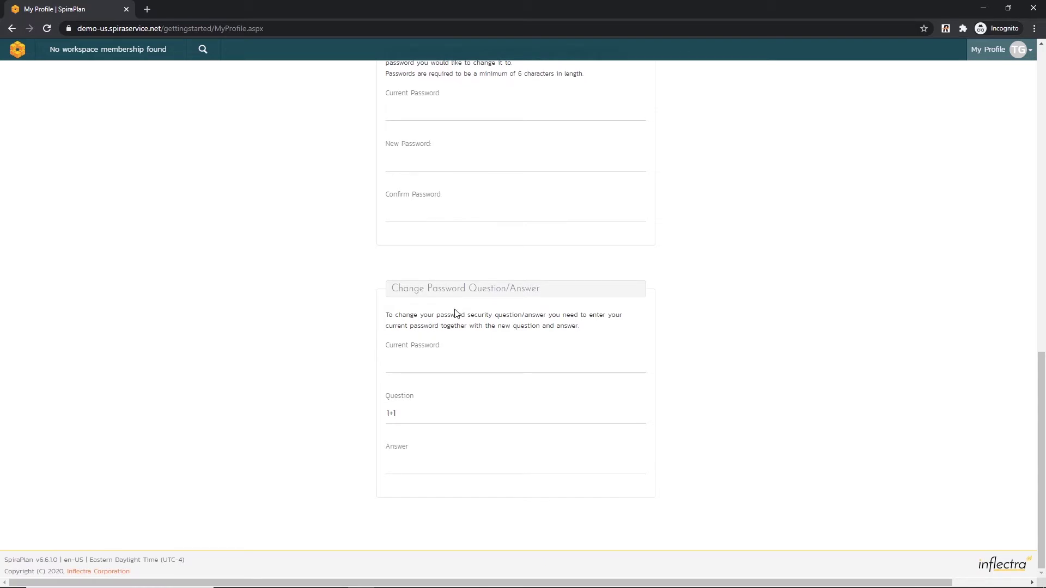
pyautogui.click(508, 361)
pyautogui.scroll(6, 508, 361)
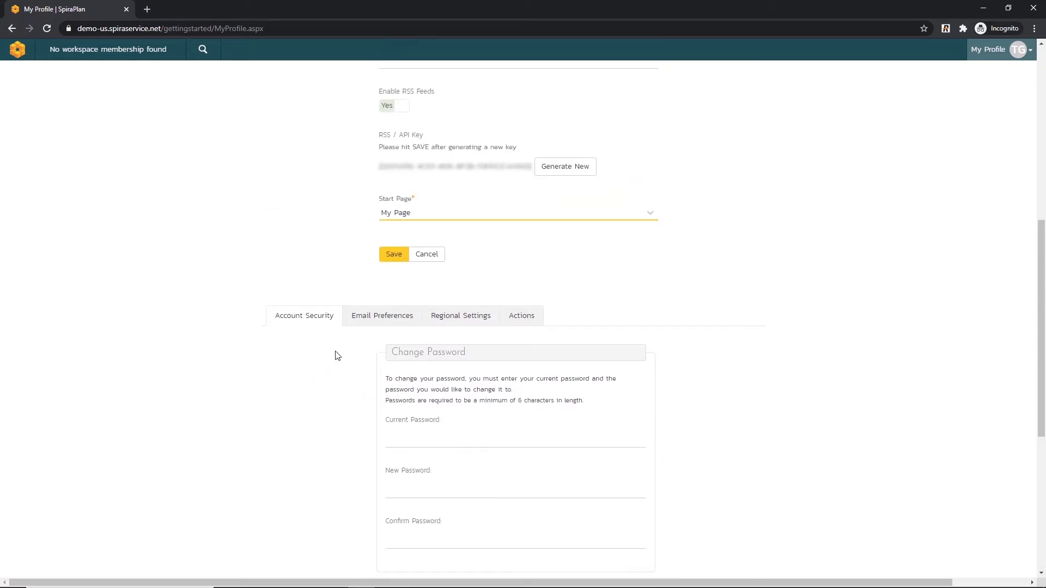
pyautogui.click(394, 262)
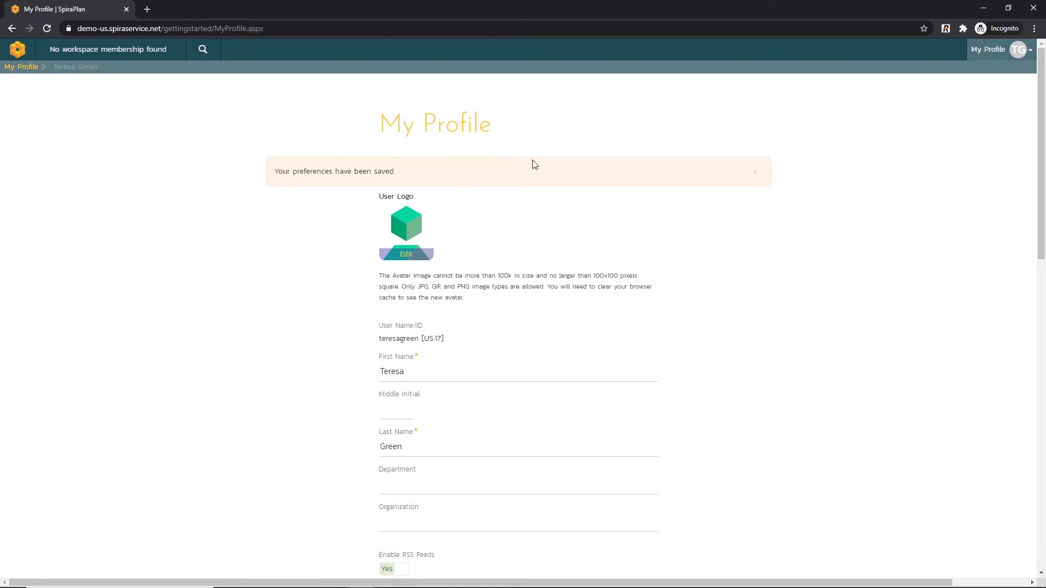
# Step: Dismiss the saved banner, upload the portrait photo as the avatar, and save the profile
pyautogui.click(757, 177)
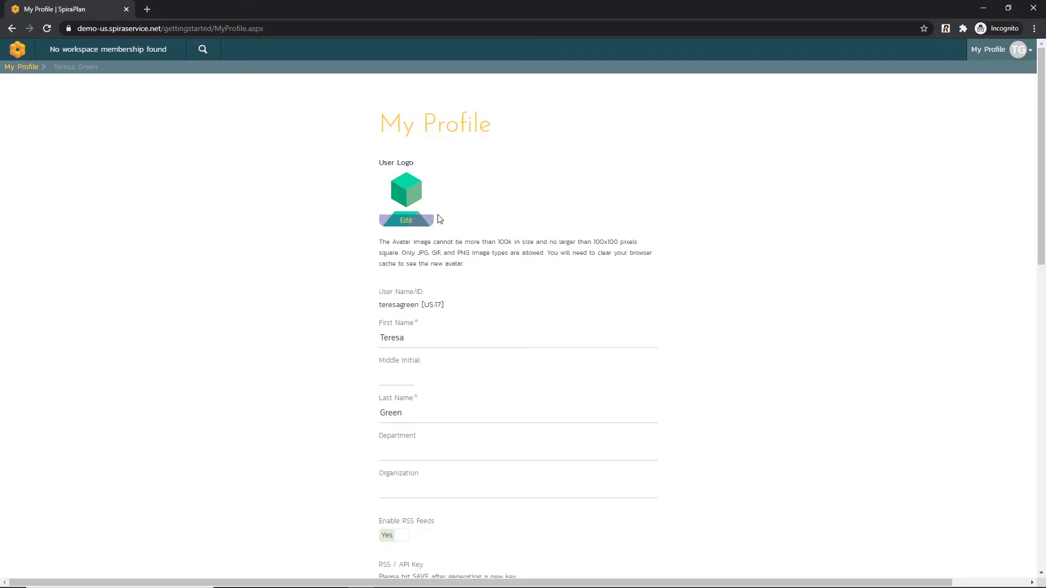
pyautogui.moveTo(428, 223)
pyautogui.click(420, 219)
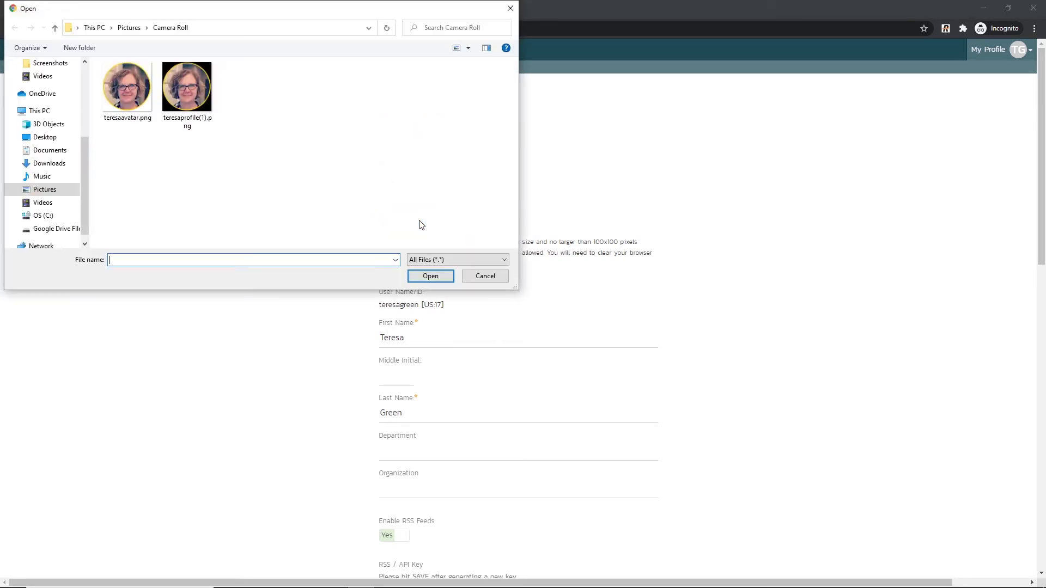
pyautogui.click(129, 100)
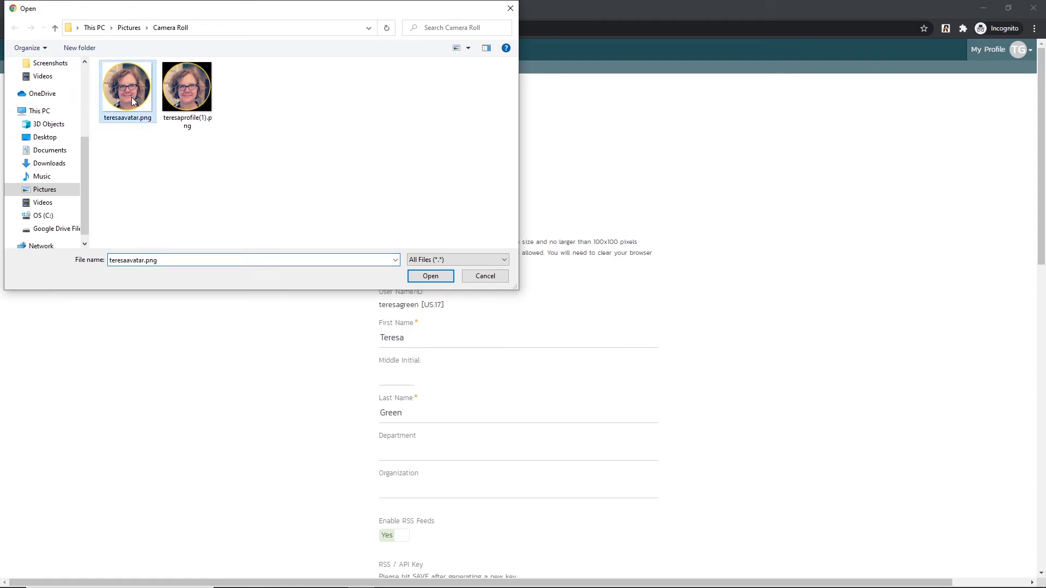
pyautogui.click(432, 279)
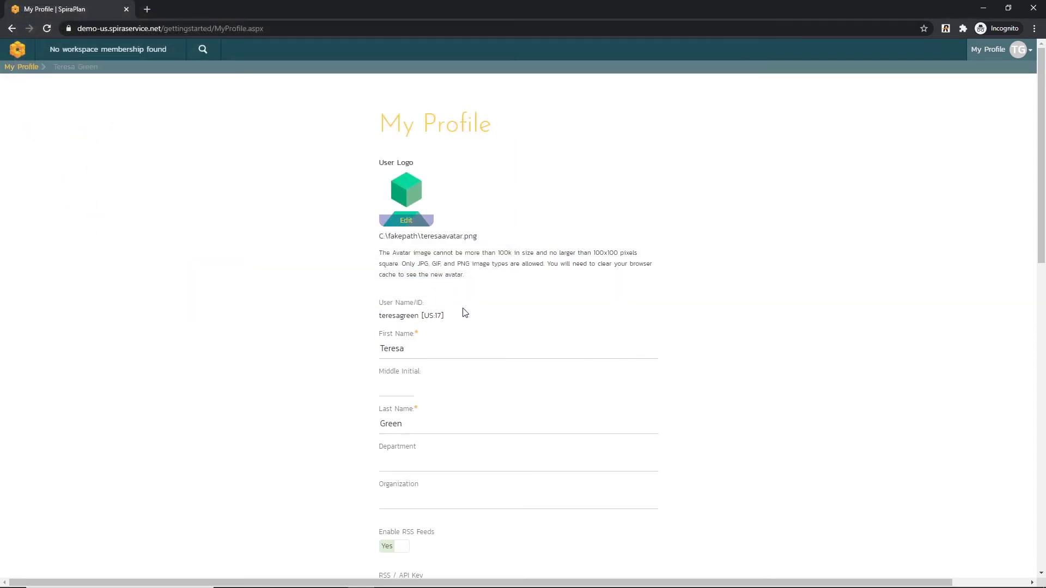
pyautogui.scroll(-4, 472, 313)
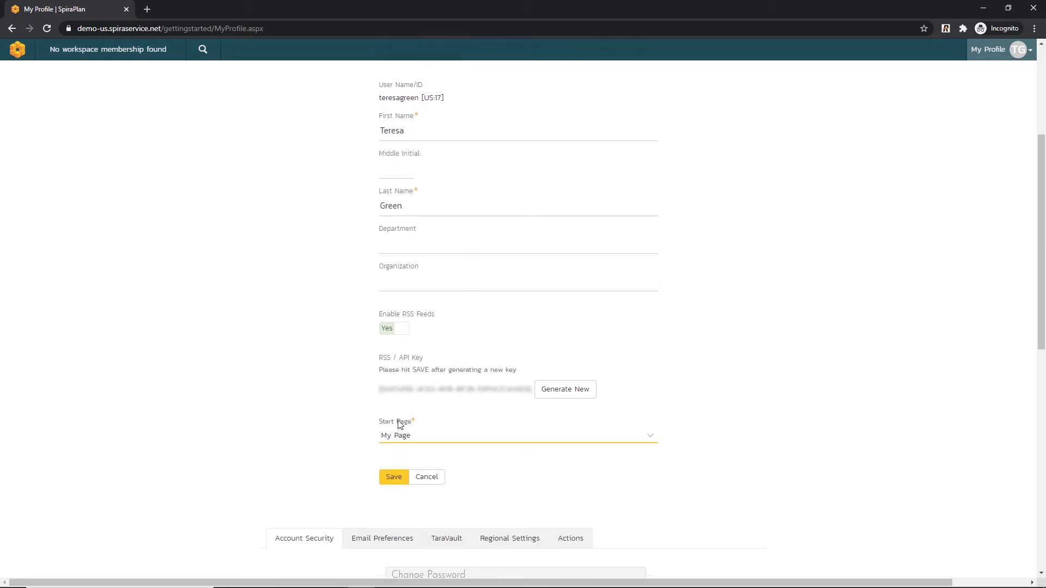
pyautogui.click(395, 477)
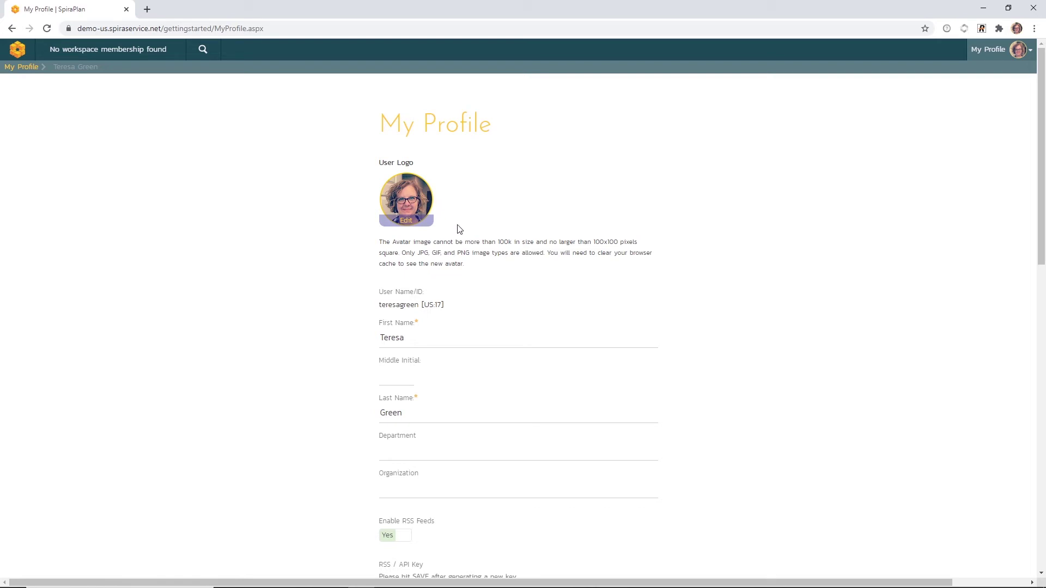
pyautogui.scroll(-1, 492, 316)
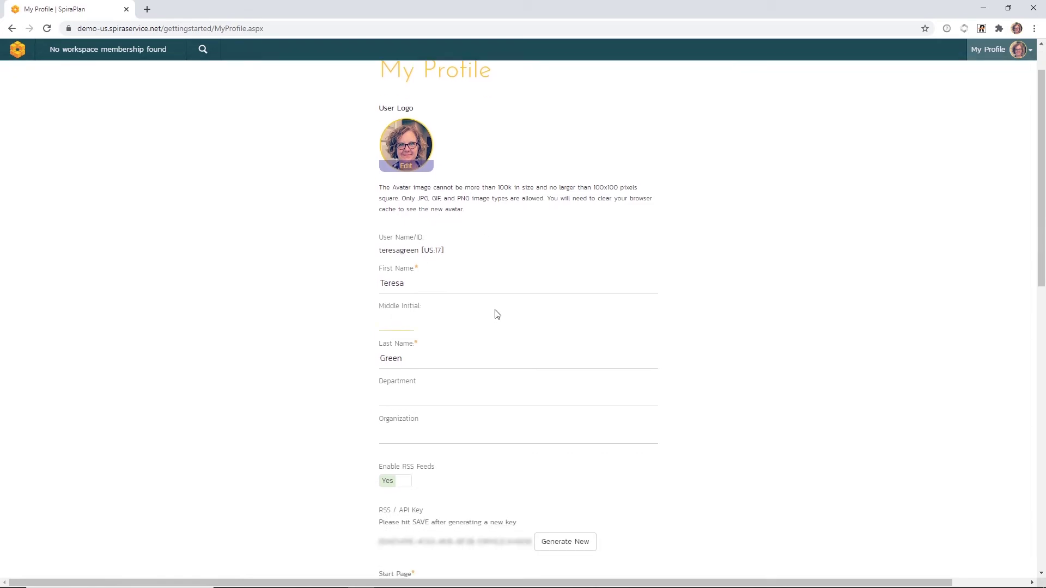
pyautogui.scroll(-1, 496, 312)
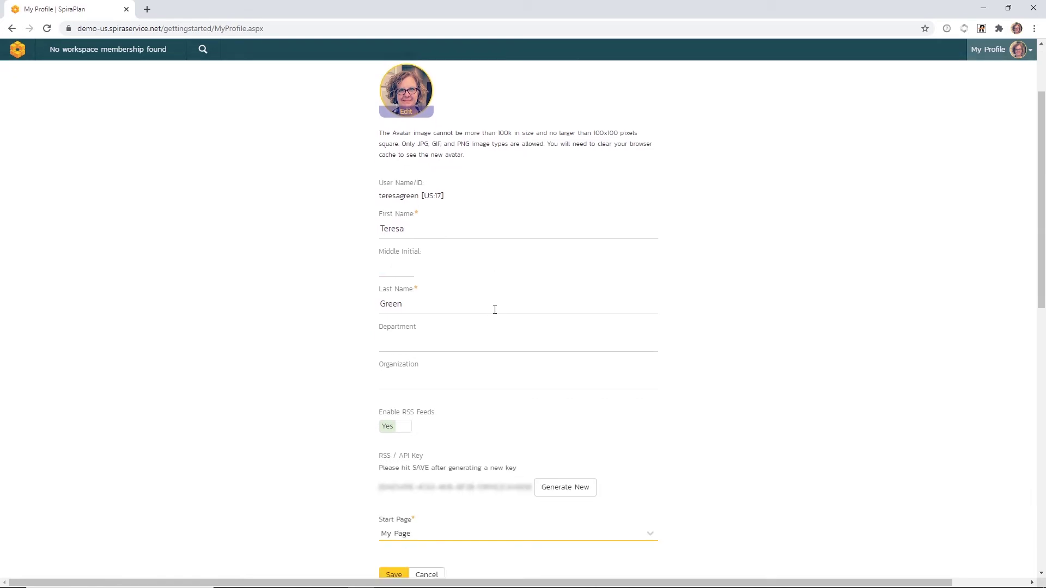
pyautogui.click(402, 342)
pyautogui.scroll(-1, 427, 371)
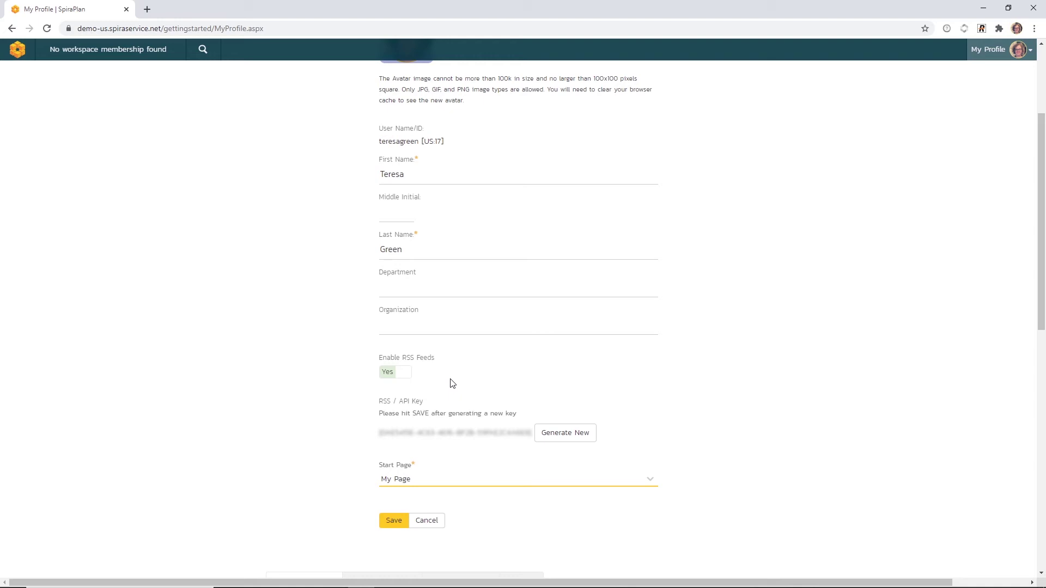
pyautogui.scroll(-2, 453, 383)
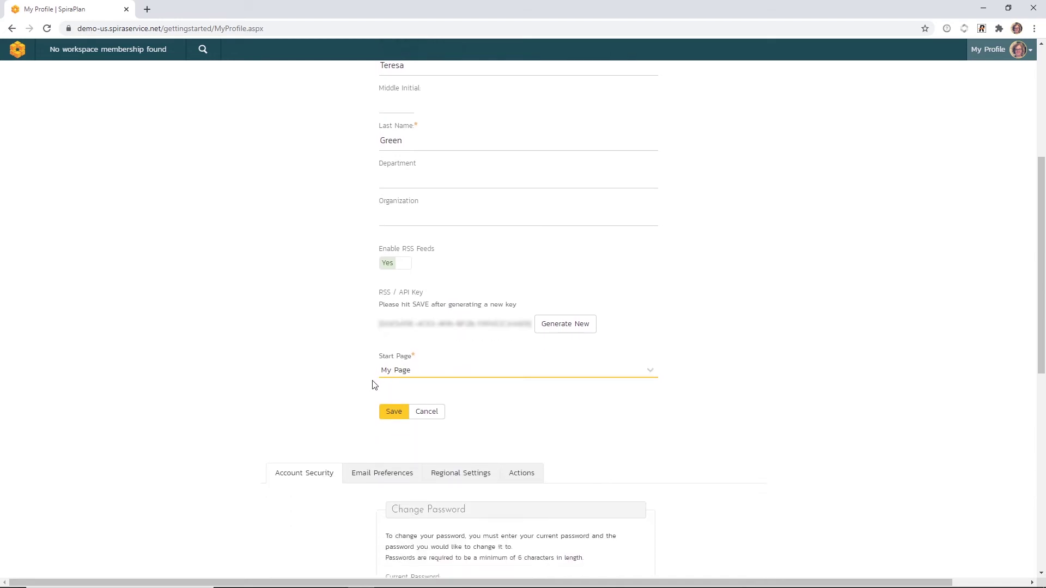
pyautogui.click(651, 378)
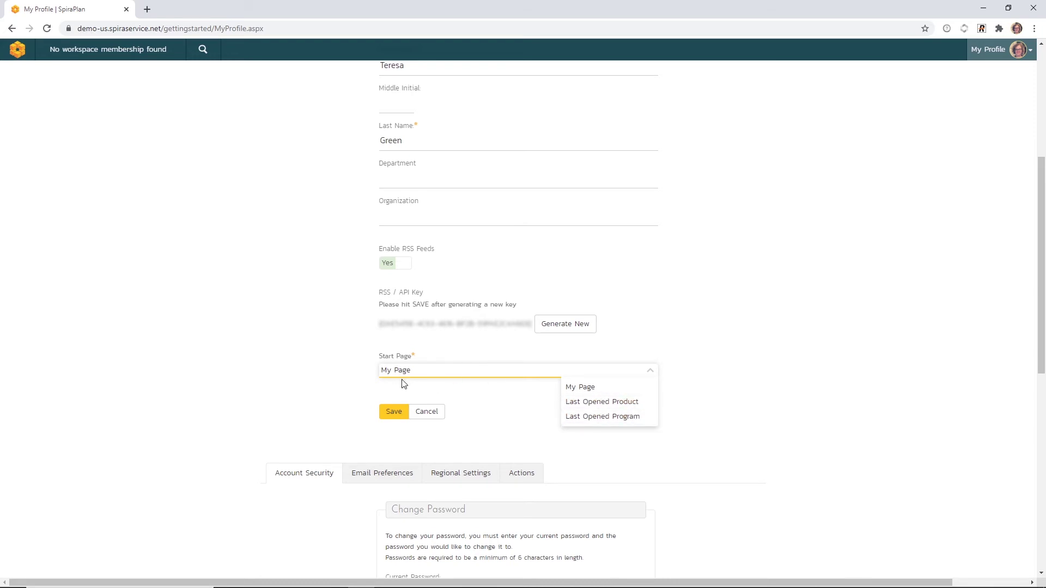
pyautogui.click(490, 418)
pyautogui.scroll(-1, 500, 423)
pyautogui.scroll(-2, 502, 427)
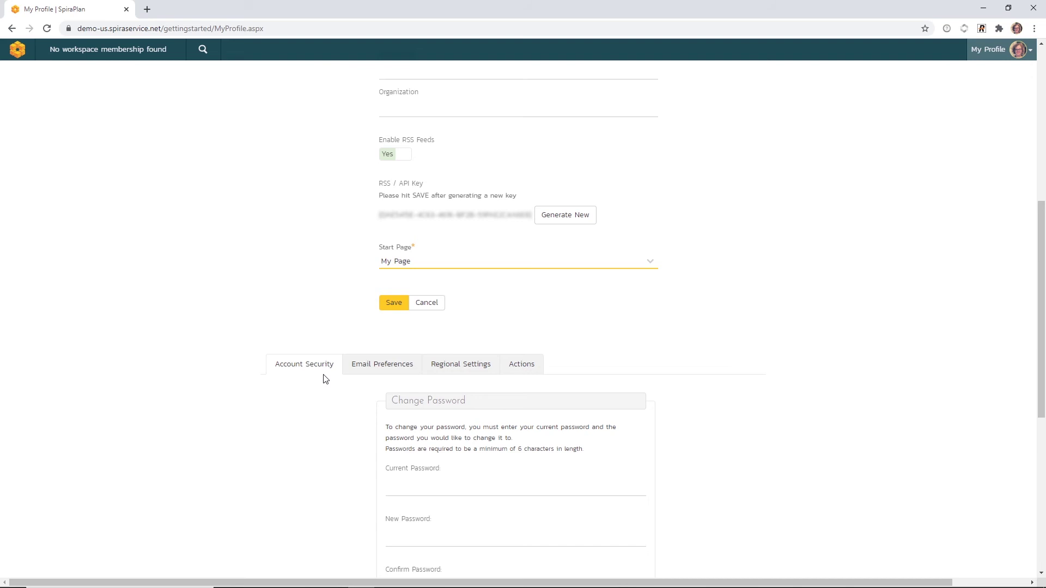
# Step: View Email Preferences, then Regional Settings, and browse the User Culture options without choosing one
pyautogui.click(377, 371)
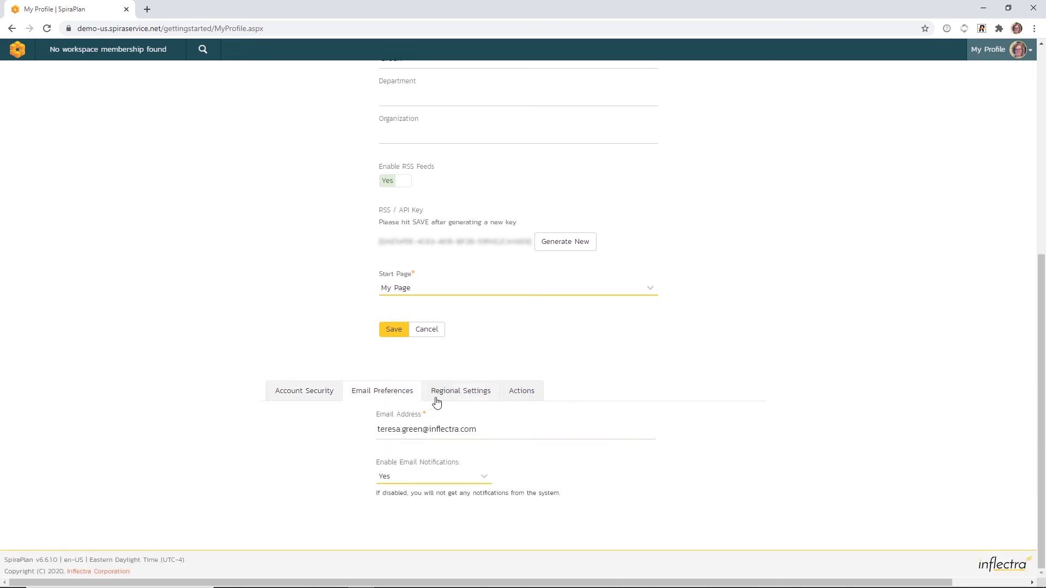
pyautogui.click(464, 398)
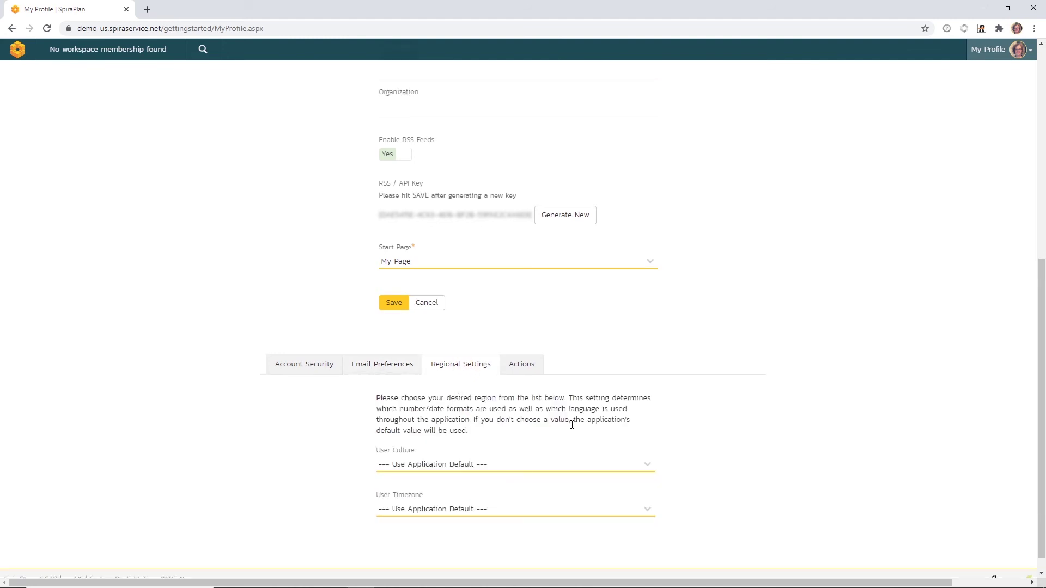
pyautogui.click(649, 468)
pyautogui.scroll(-1, 603, 487)
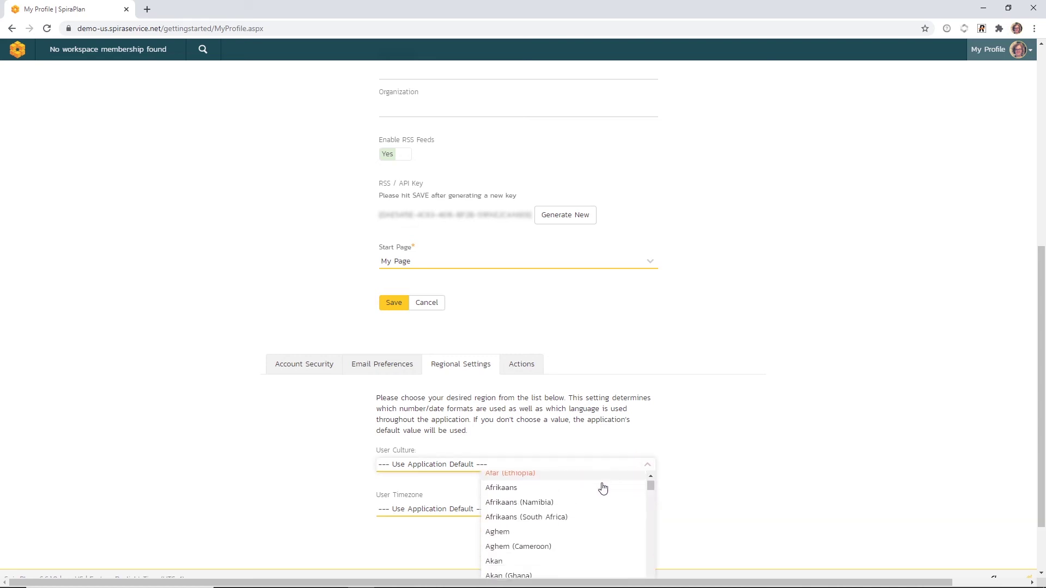
pyautogui.scroll(-1, 603, 488)
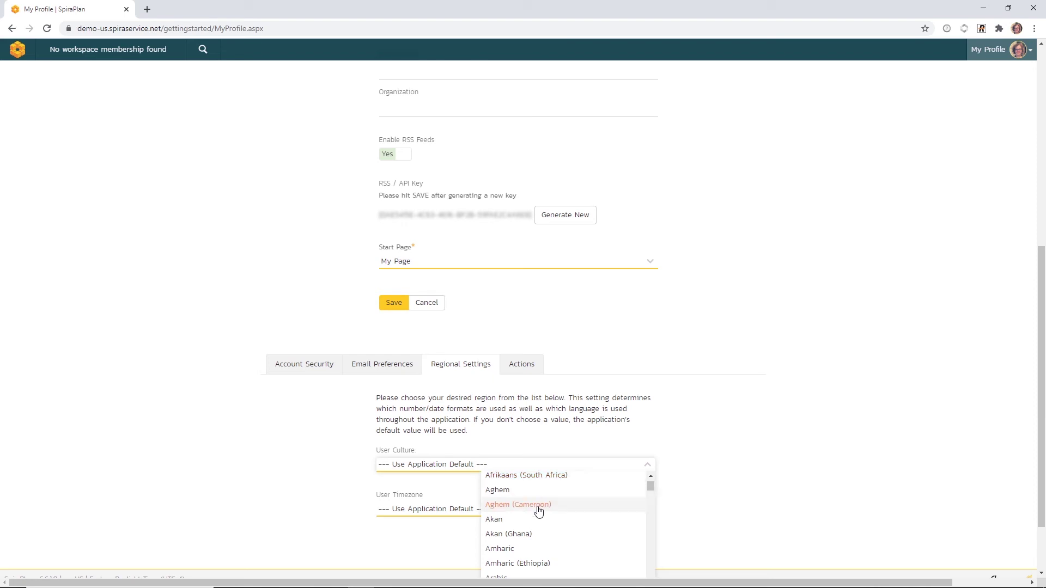
pyautogui.scroll(-6, 538, 510)
pyautogui.scroll(-4, 539, 511)
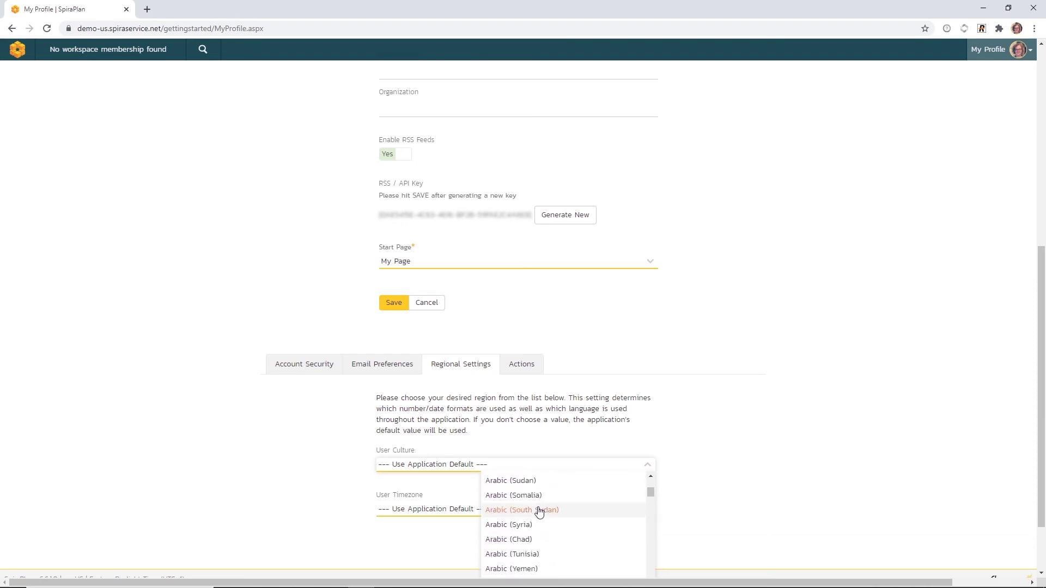
pyautogui.scroll(-1, 538, 512)
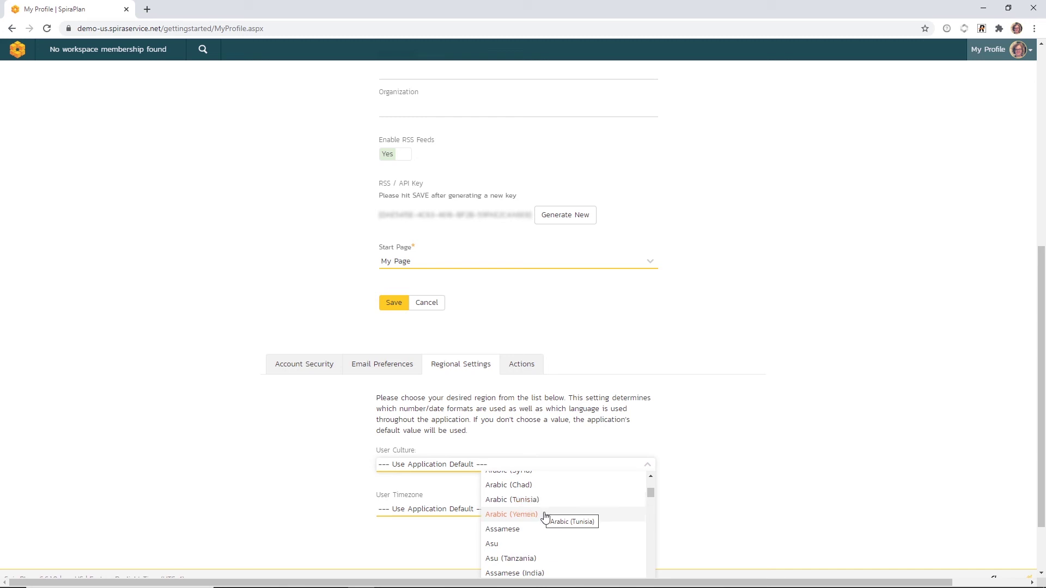
# Step: Keep User Culture and User Timezone at Use Application Default and return to the page top
pyautogui.scroll(-1, 711, 513)
pyautogui.click(709, 489)
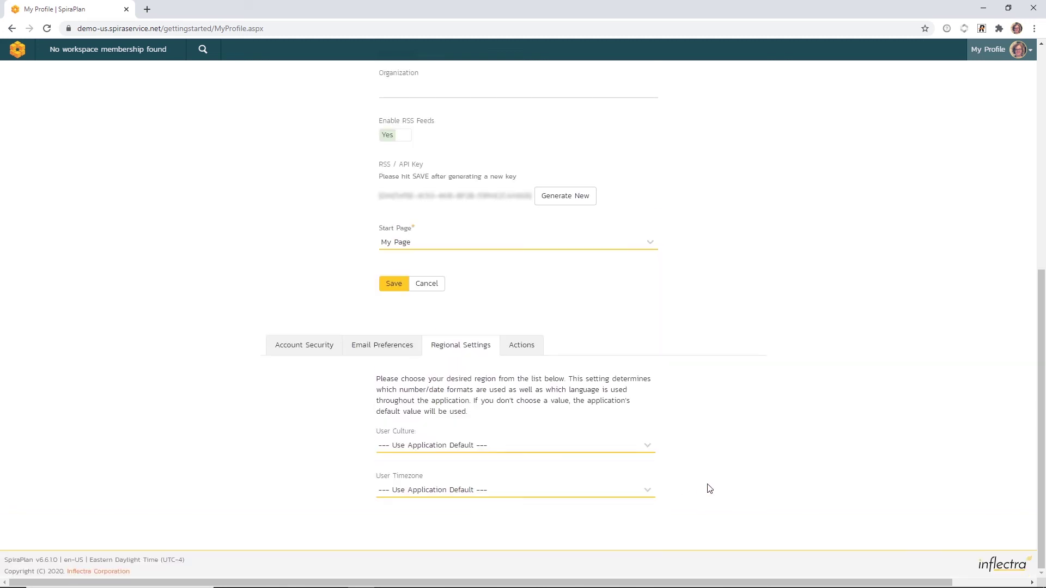
pyautogui.click(651, 492)
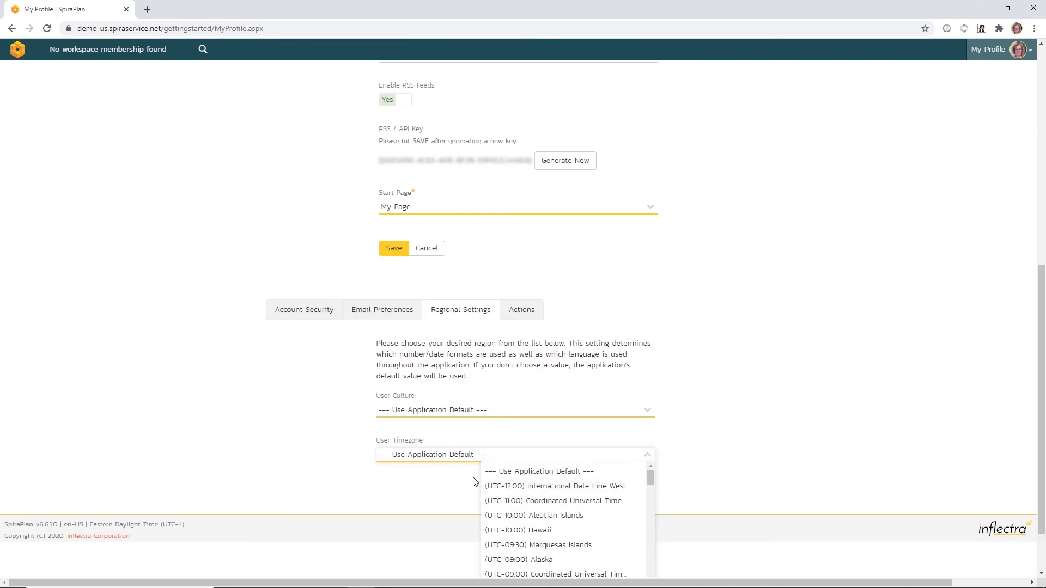
pyautogui.click(728, 460)
pyautogui.scroll(7, 725, 463)
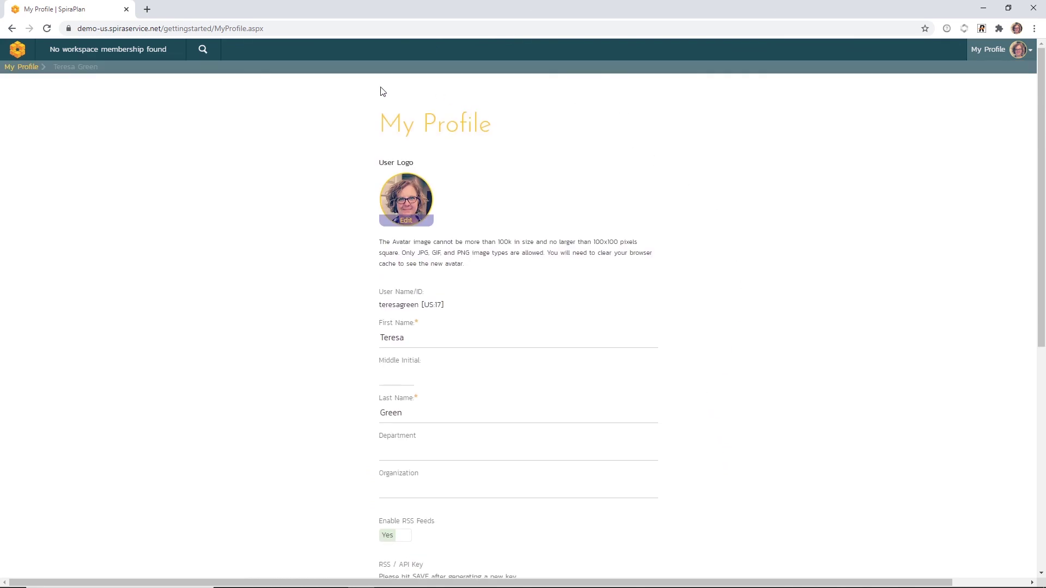
# Step: Log out of SpiraPlan from the user account menu
pyautogui.click(1008, 54)
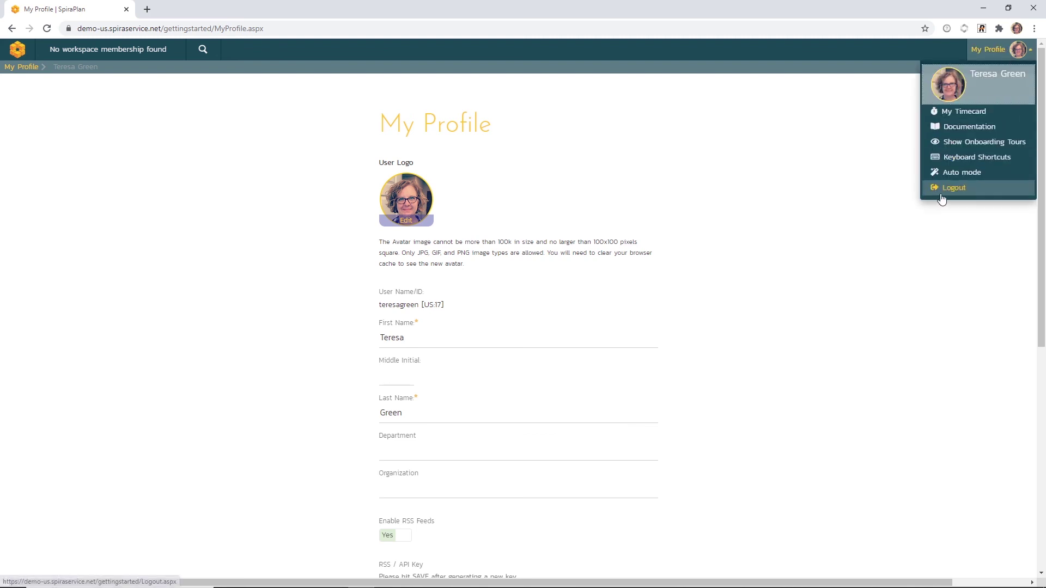
pyautogui.click(951, 188)
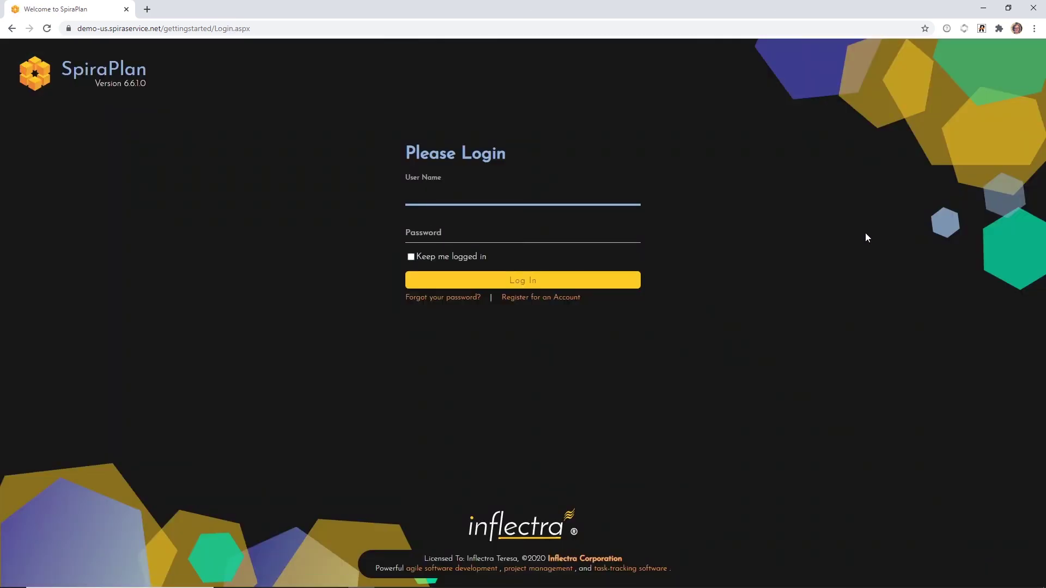